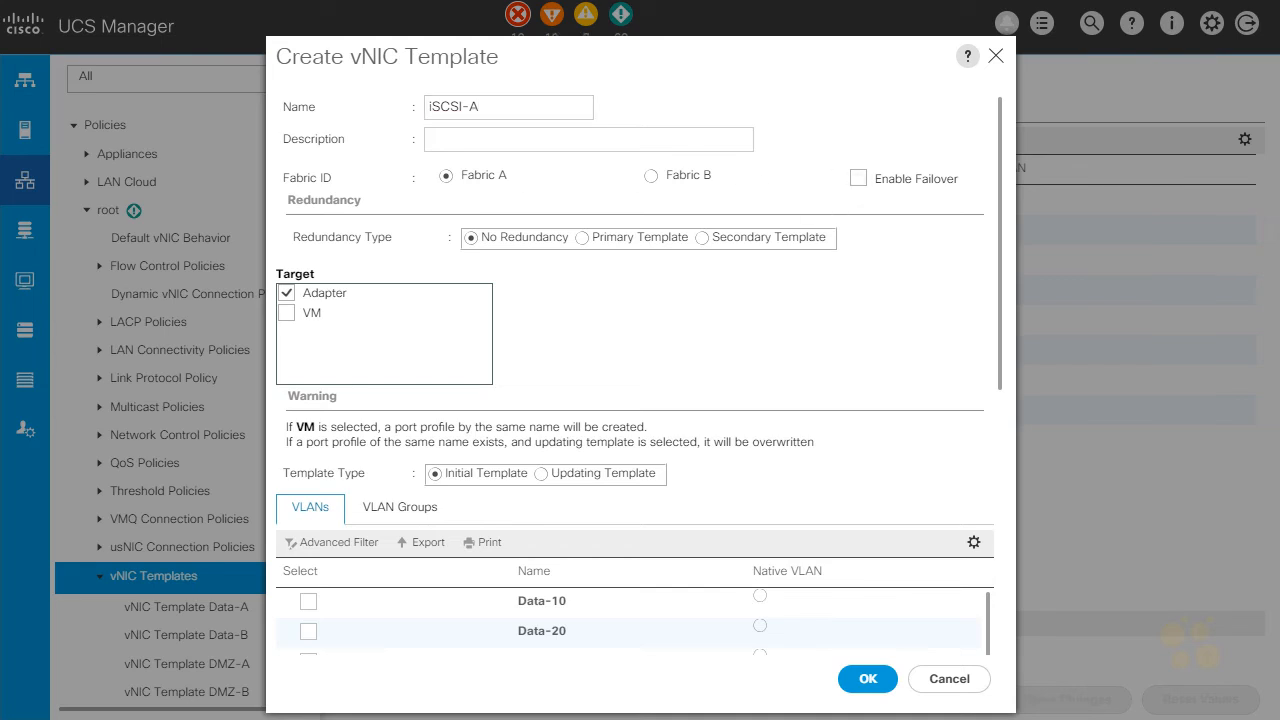
Sketch two boxes labelled FI-A and FI-B side by side over the Create vNIC Template dialog
mouse_move(557, 293)
mouse_down()
mouse_move(658, 347)
mouse_move(559, 290)
mouse_up()
mouse_move(768, 298)
mouse_down()
mouse_move(889, 336)
mouse_move(748, 303)
mouse_up()
mouse_move(578, 340)
mouse_down()
mouse_move(594, 311)
mouse_move(594, 325)
mouse_up()
drag(602, 316, 602, 339)
mouse_move(593, 314)
mouse_down()
mouse_move(613, 312)
mouse_move(614, 338)
mouse_up()
drag(618, 326, 649, 344)
drag(636, 330, 653, 327)
mouse_move(798, 318)
mouse_down()
mouse_move(800, 347)
mouse_move(820, 316)
mouse_up()
drag(801, 332, 812, 330)
mouse_move(817, 323)
mouse_down()
mouse_move(818, 342)
mouse_move(837, 322)
mouse_up()
drag(812, 343, 856, 328)
drag(858, 316, 859, 346)
Draw a cloud labelled LAN above the two boxes and connect it to FI-A and FI-B with lines
mouse_move(690, 178)
mouse_down()
mouse_move(806, 205)
mouse_move(660, 180)
mouse_up()
mouse_move(678, 194)
mouse_down()
mouse_move(696, 220)
mouse_move(730, 222)
mouse_up()
drag(716, 214, 774, 201)
drag(669, 243, 636, 286)
drag(765, 250, 800, 294)
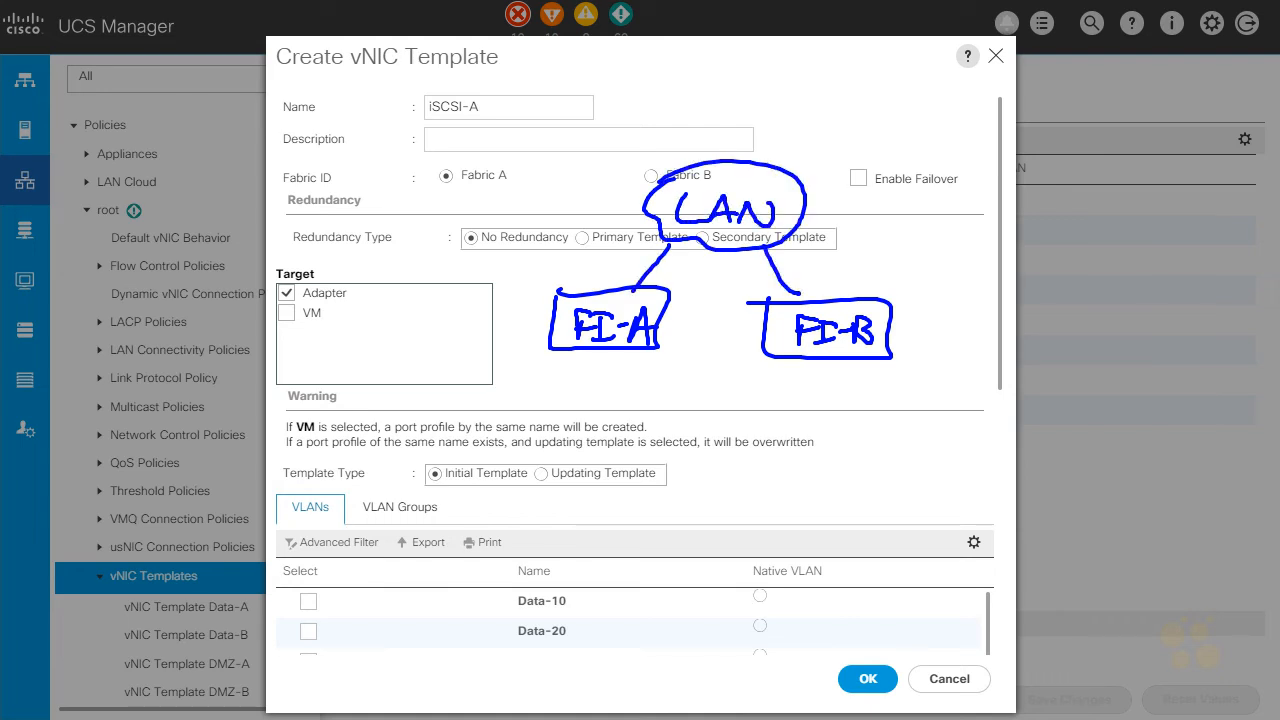
Cross out FI-A, mark the Enable Failover option, and draw a vN box linked to both FI boxes with a failover arrow
mouse_move(570, 265)
mouse_down()
mouse_move(624, 374)
mouse_move(660, 246)
mouse_up()
drag(845, 162, 876, 194)
mouse_move(878, 162)
mouse_down()
mouse_move(845, 193)
mouse_move(950, 208)
mouse_up()
mouse_move(667, 427)
mouse_down()
mouse_move(708, 486)
mouse_move(670, 422)
mouse_move(684, 446)
mouse_move(704, 434)
mouse_move(642, 354)
mouse_up()
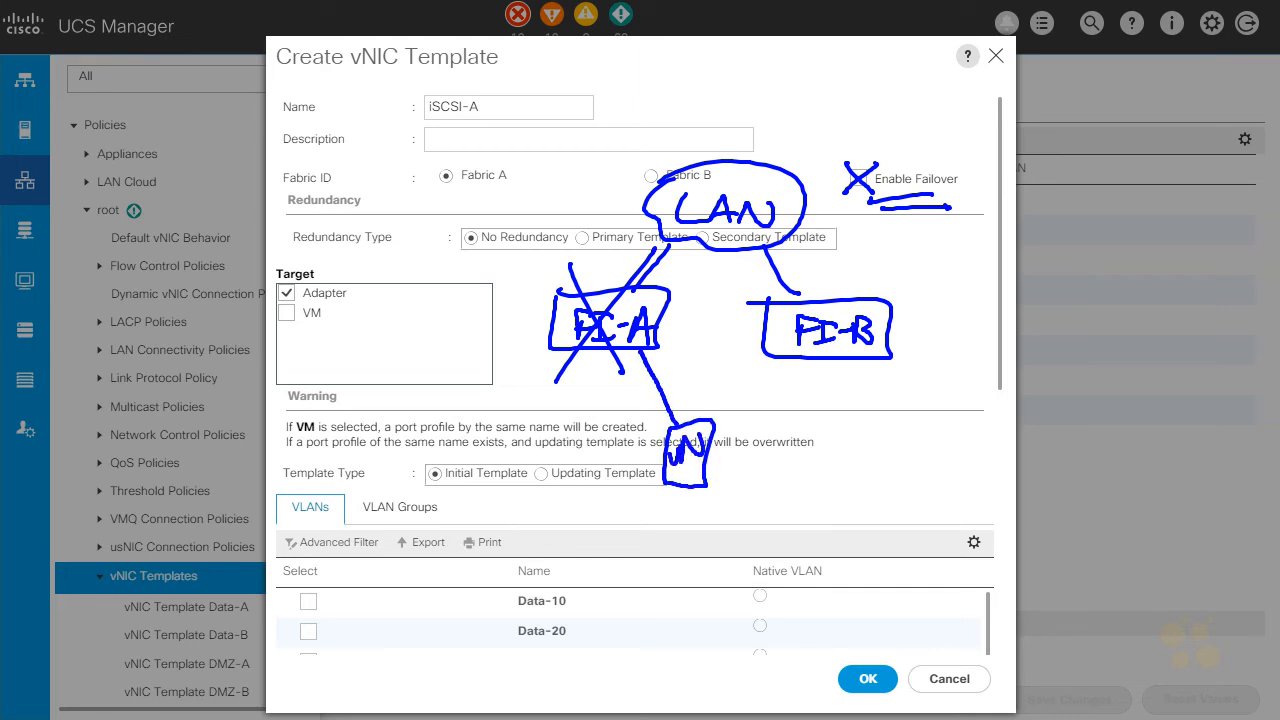
drag(674, 377, 718, 371)
mouse_move(706, 365)
mouse_down()
mouse_move(721, 372)
mouse_move(708, 380)
mouse_move(762, 362)
mouse_up()
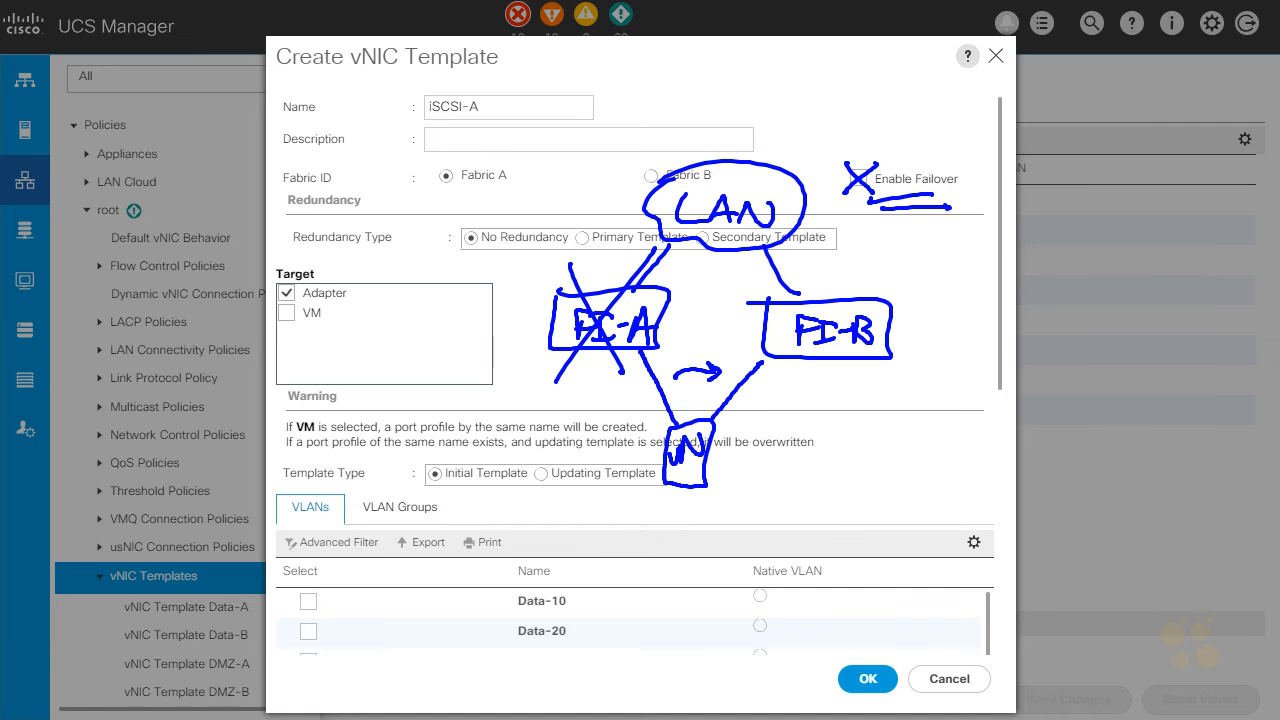
Add a second vN box linked to FI-B and a box labelled Hyper beneath both vN boxes
drag(749, 424, 790, 483)
drag(760, 450, 771, 442)
drag(773, 454, 814, 363)
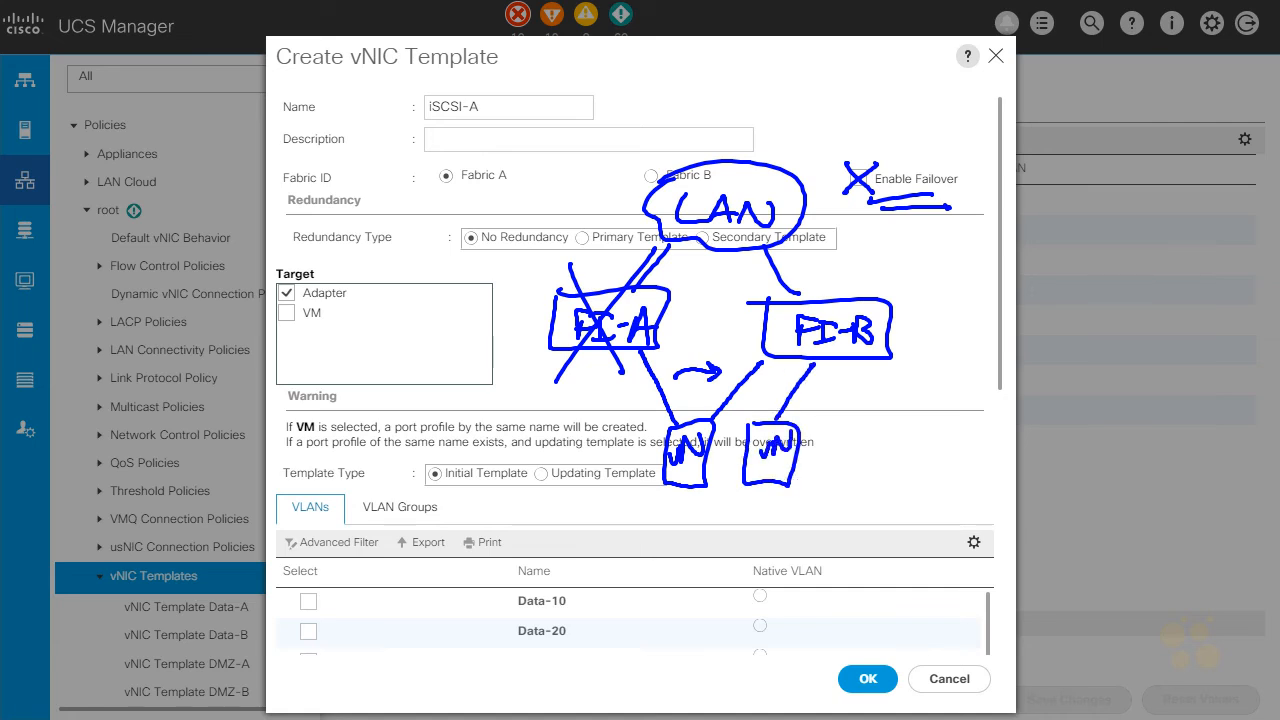
mouse_move(664, 468)
mouse_down()
mouse_move(615, 557)
mouse_move(852, 486)
mouse_move(706, 468)
mouse_move(668, 538)
mouse_move(686, 516)
mouse_up()
mouse_move(686, 500)
mouse_down()
mouse_move(684, 534)
mouse_move(706, 546)
mouse_move(728, 528)
mouse_up()
drag(728, 528, 745, 518)
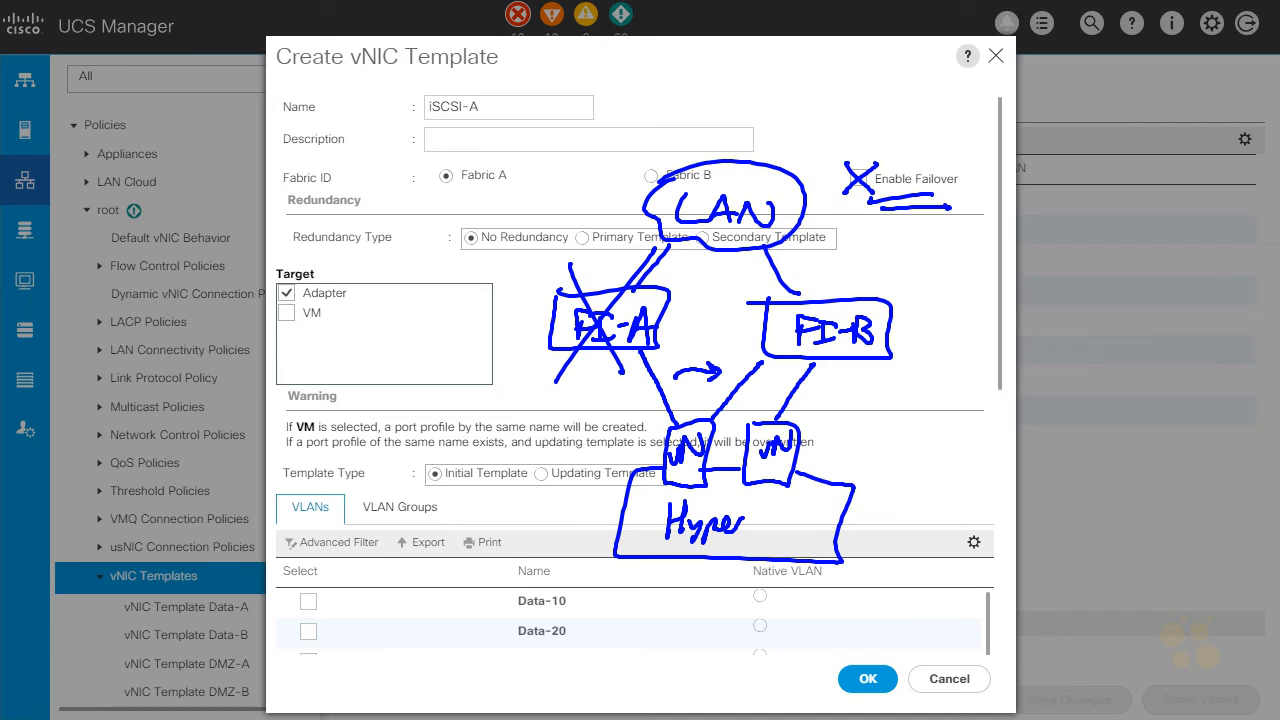
Draw a curved double arrow between the two vN boxes, circle Enable Failover, and clear all annotations
mouse_move(702, 486)
mouse_down()
mouse_move(712, 502)
mouse_move(752, 490)
mouse_move(760, 502)
mouse_up()
mouse_move(924, 140)
mouse_down()
mouse_move(888, 145)
mouse_move(968, 222)
mouse_move(898, 137)
mouse_up()
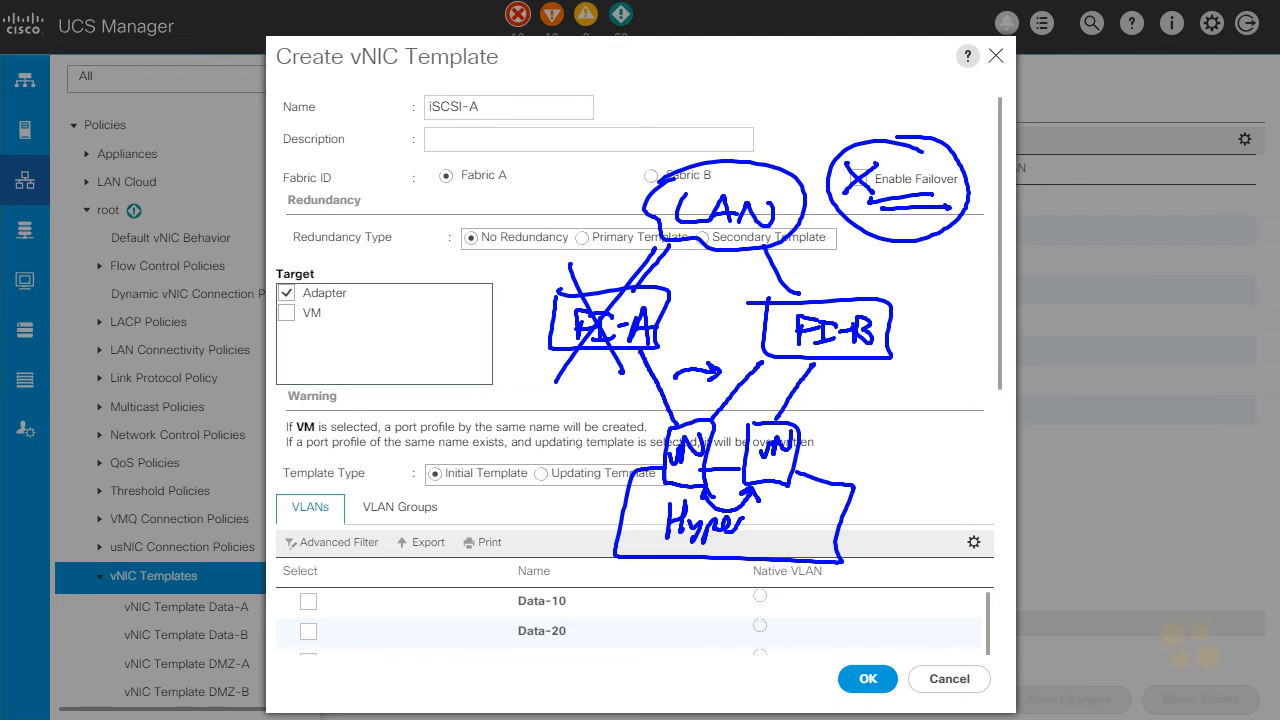
key(Escape)
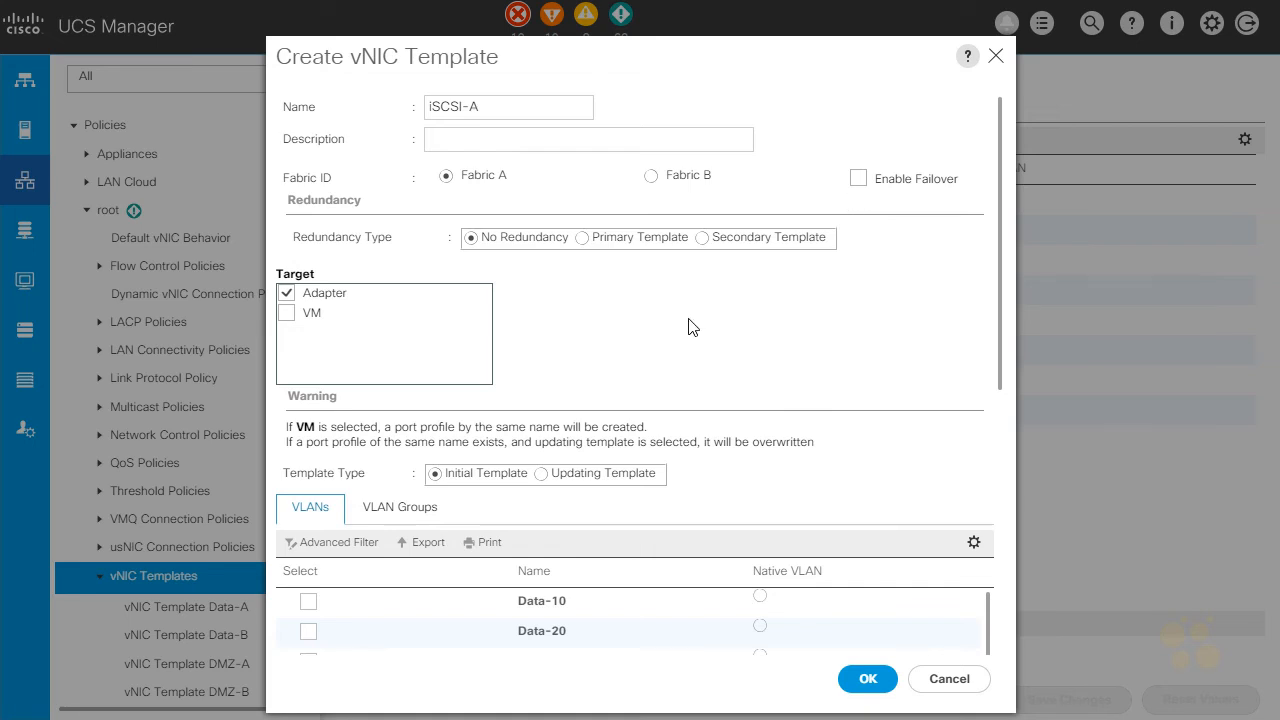
Sketch a template box labelled T with arrows leading down to two boxes labelled vNIC
scroll(684, 323, down, 2)
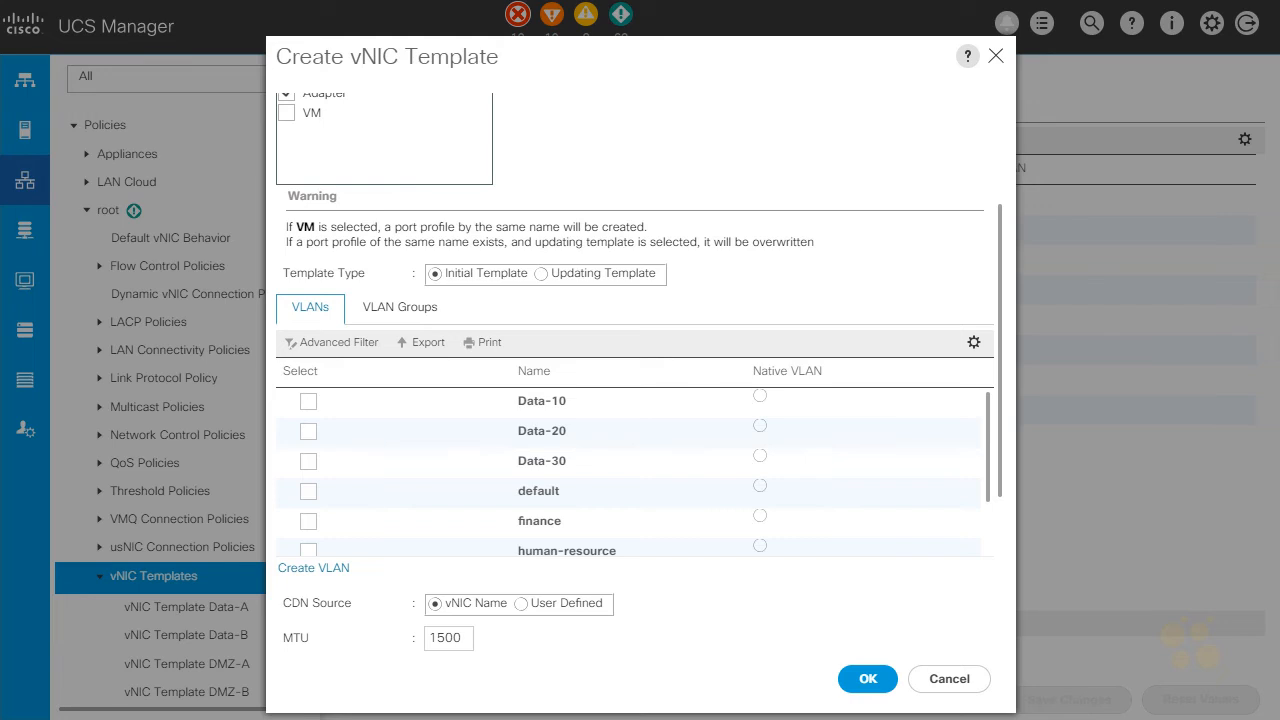
mouse_move(679, 105)
mouse_down()
mouse_move(716, 162)
mouse_move(680, 104)
mouse_move(698, 152)
mouse_up()
drag(688, 125, 726, 121)
drag(674, 170, 636, 230)
mouse_move(634, 209)
mouse_down()
mouse_move(638, 231)
mouse_move(658, 217)
mouse_up()
mouse_move(584, 246)
mouse_down()
mouse_move(640, 242)
mouse_move(586, 244)
mouse_up()
mouse_move(586, 268)
mouse_down()
mouse_move(622, 256)
mouse_move(628, 282)
mouse_up()
drag(648, 262, 650, 282)
mouse_move(728, 172)
mouse_down()
mouse_move(752, 240)
mouse_move(764, 226)
mouse_move(784, 302)
mouse_move(730, 258)
mouse_move(772, 270)
mouse_up()
mouse_move(776, 270)
mouse_down()
mouse_move(776, 292)
mouse_move(797, 290)
mouse_up()
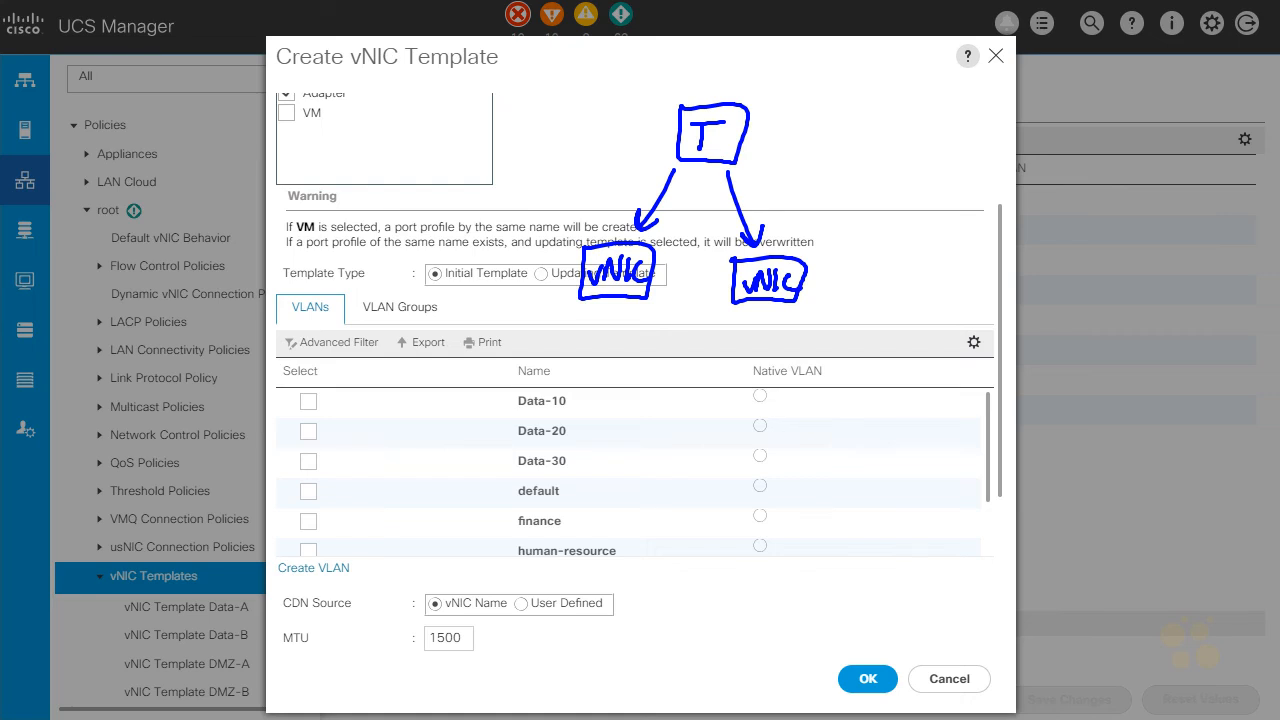
Write "I vs U" beside the T box and add the word "change" with an arrow pointing to the box
drag(774, 102, 774, 121)
mouse_move(764, 105)
mouse_down()
mouse_move(814, 125)
mouse_move(822, 113)
mouse_up()
mouse_move(833, 115)
mouse_down()
mouse_move(822, 127)
mouse_move(891, 104)
mouse_up()
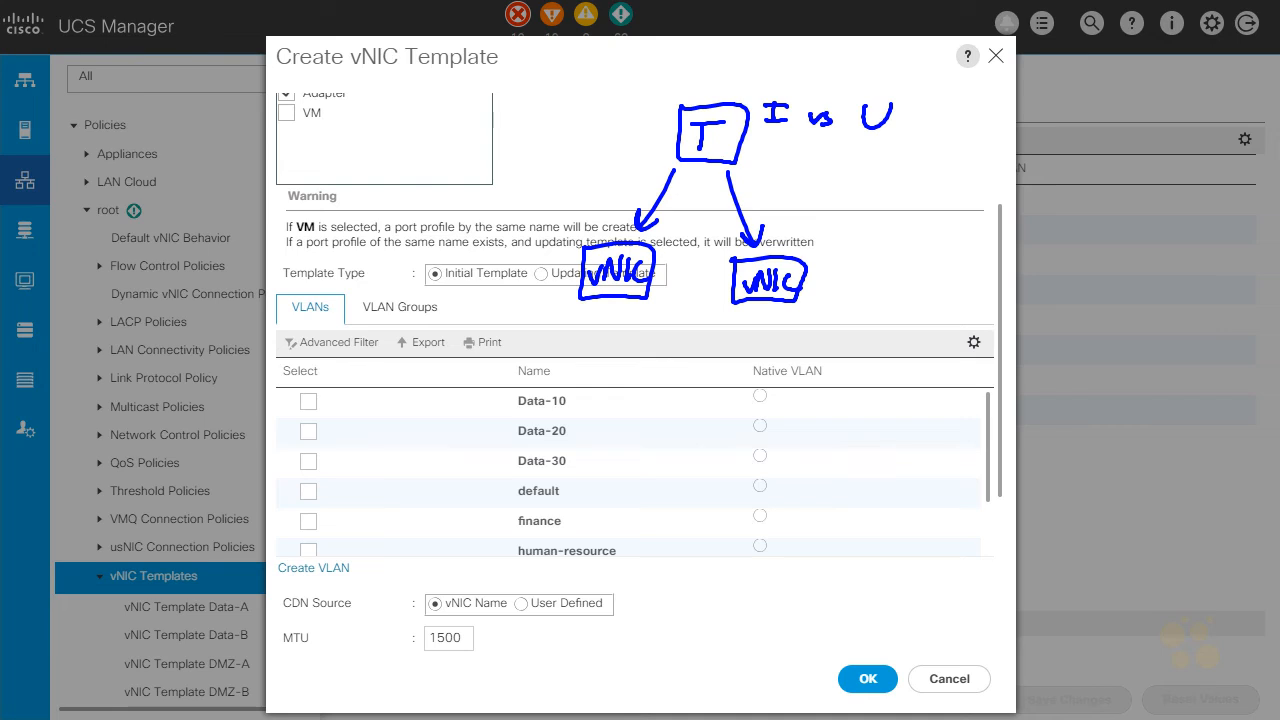
mouse_move(770, 71)
mouse_down()
mouse_move(742, 99)
mouse_move(756, 96)
mouse_up()
drag(784, 66, 772, 78)
mouse_move(792, 50)
mouse_down()
mouse_move(791, 71)
mouse_move(806, 70)
mouse_up()
drag(814, 64, 826, 68)
mouse_move(834, 62)
mouse_down()
mouse_move(830, 80)
mouse_move(862, 72)
mouse_up()
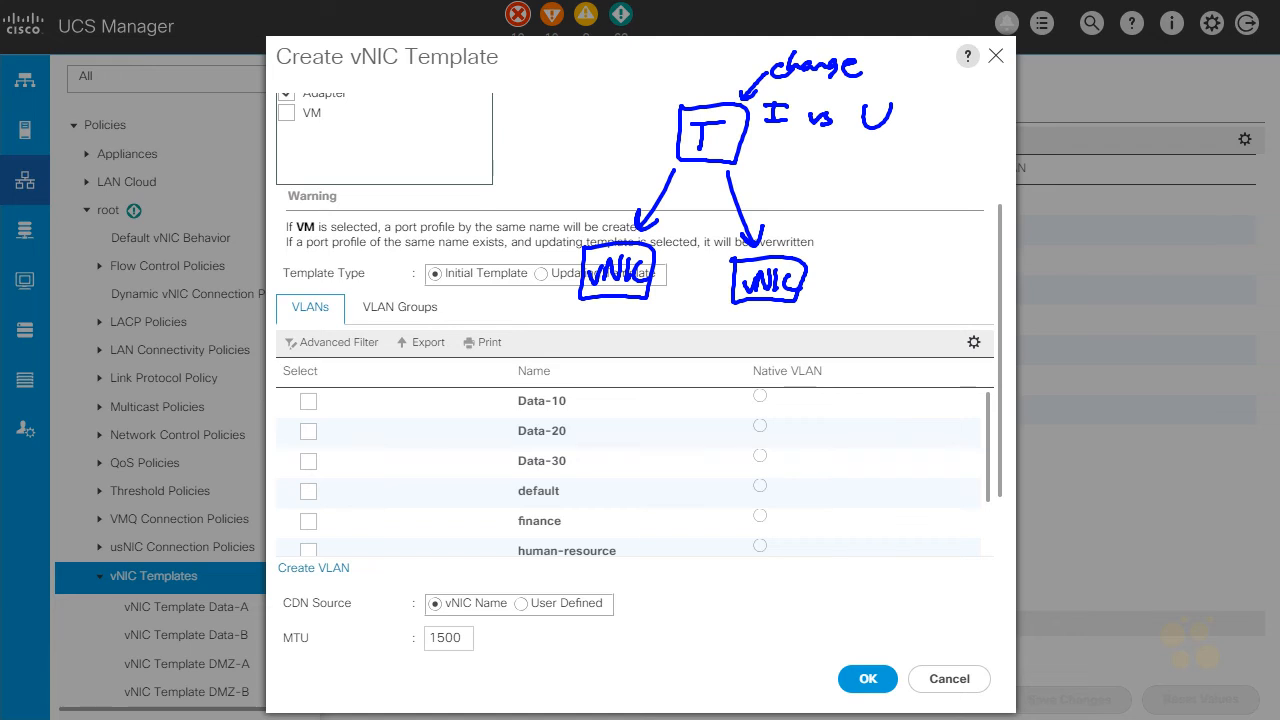
Underline the U twice and draw two downward arrows below the T box, undoing the misplaced strokes
mouse_move(645, 178)
mouse_down()
mouse_move(682, 215)
mouse_move(699, 189)
mouse_up()
key(ctrl+z)
key(ctrl+z)
drag(853, 139, 897, 136)
drag(857, 146, 899, 144)
mouse_move(696, 174)
mouse_down()
mouse_move(680, 221)
mouse_move(692, 210)
mouse_up()
mouse_move(707, 178)
mouse_down()
mouse_move(693, 226)
mouse_move(711, 211)
mouse_up()
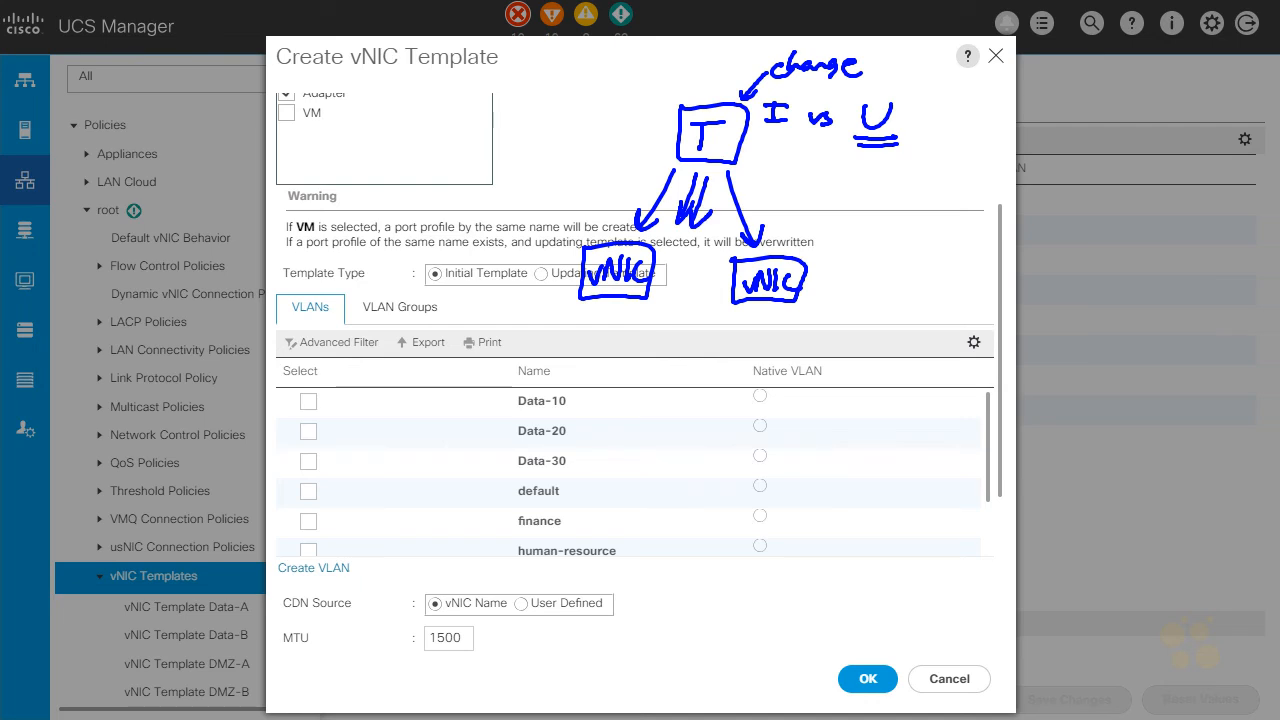
Annotate I with "low risk" and U with "Convenience", and clear all annotations
mouse_move(771, 140)
mouse_down()
mouse_move(810, 176)
mouse_move(893, 168)
mouse_move(897, 182)
mouse_move(938, 184)
mouse_up()
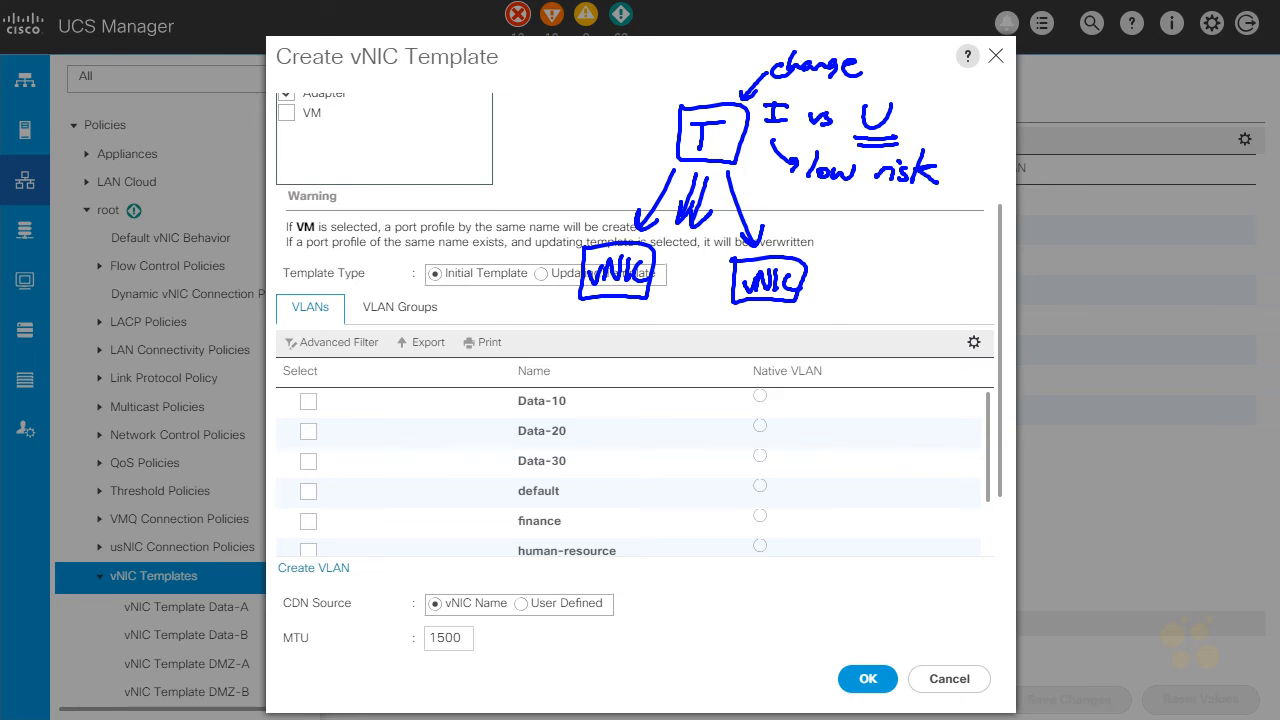
mouse_move(867, 160)
mouse_down()
mouse_move(860, 212)
mouse_move(886, 237)
mouse_move(940, 226)
mouse_move(1022, 240)
mouse_up()
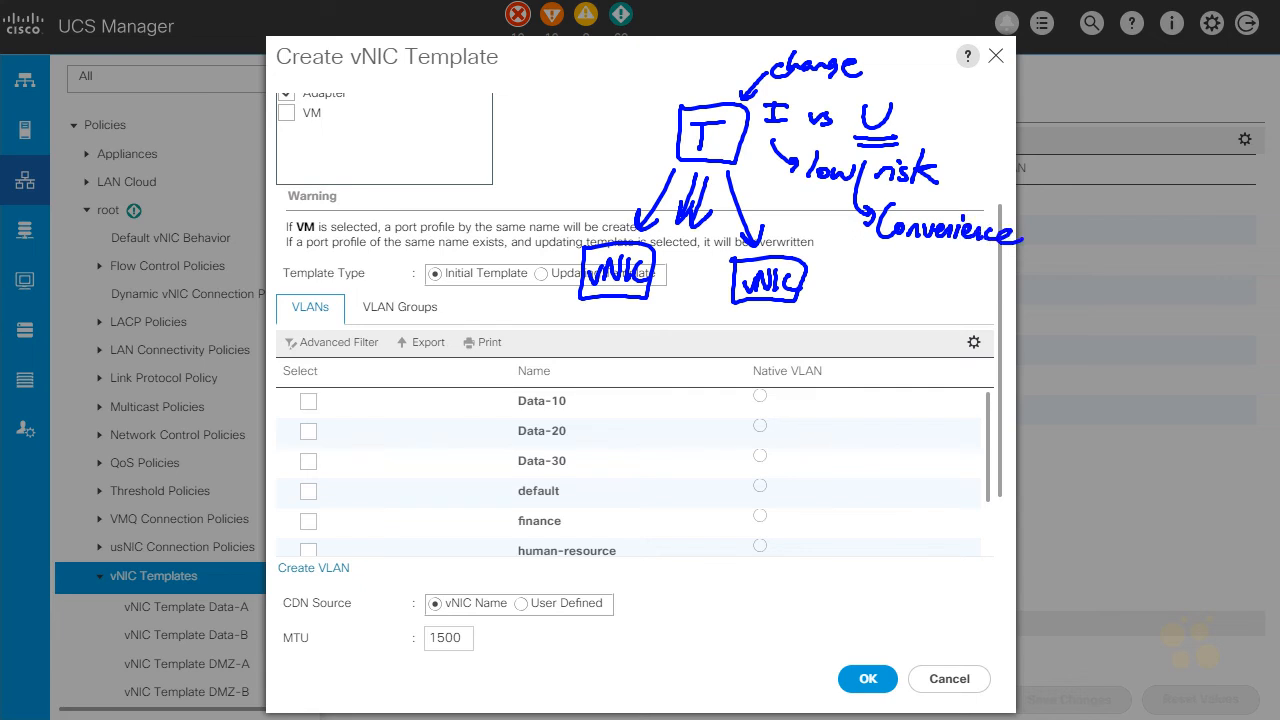
drag(725, 320, 863, 312)
key(Escape)
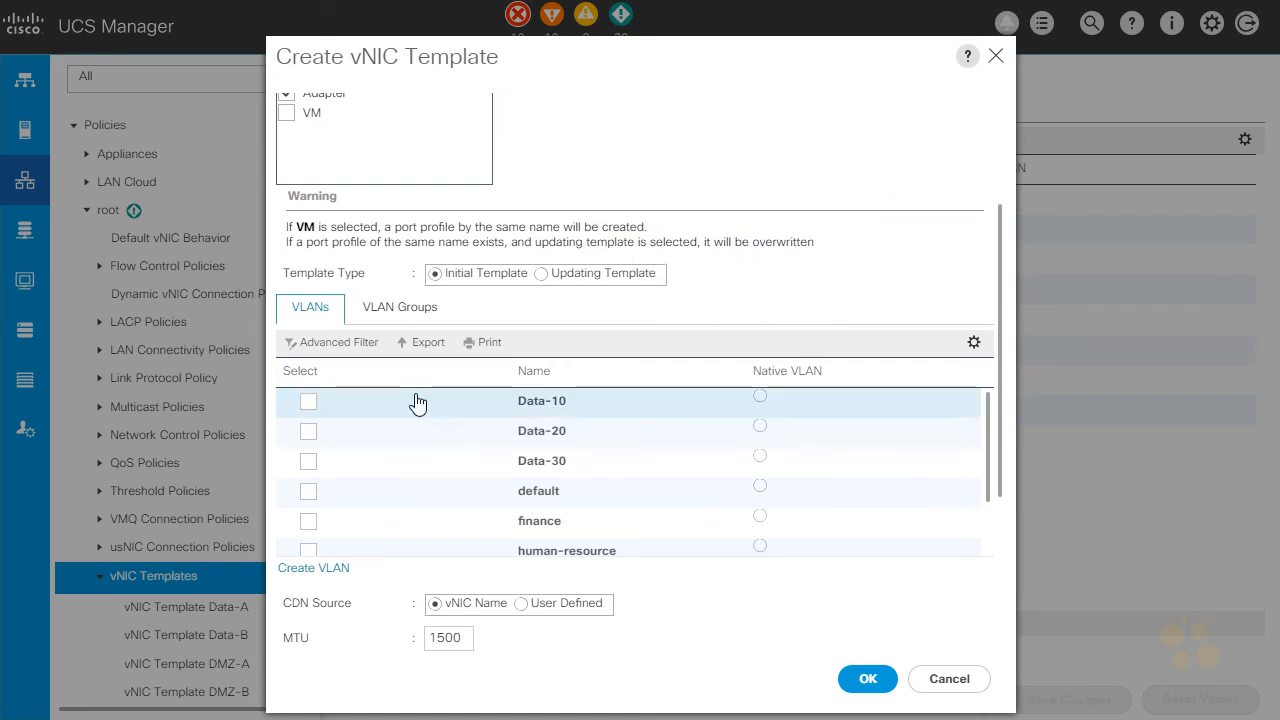
Select the iSCSI-15 VLAN for the template and make it the native VLAN
scroll(418, 402, down, 2)
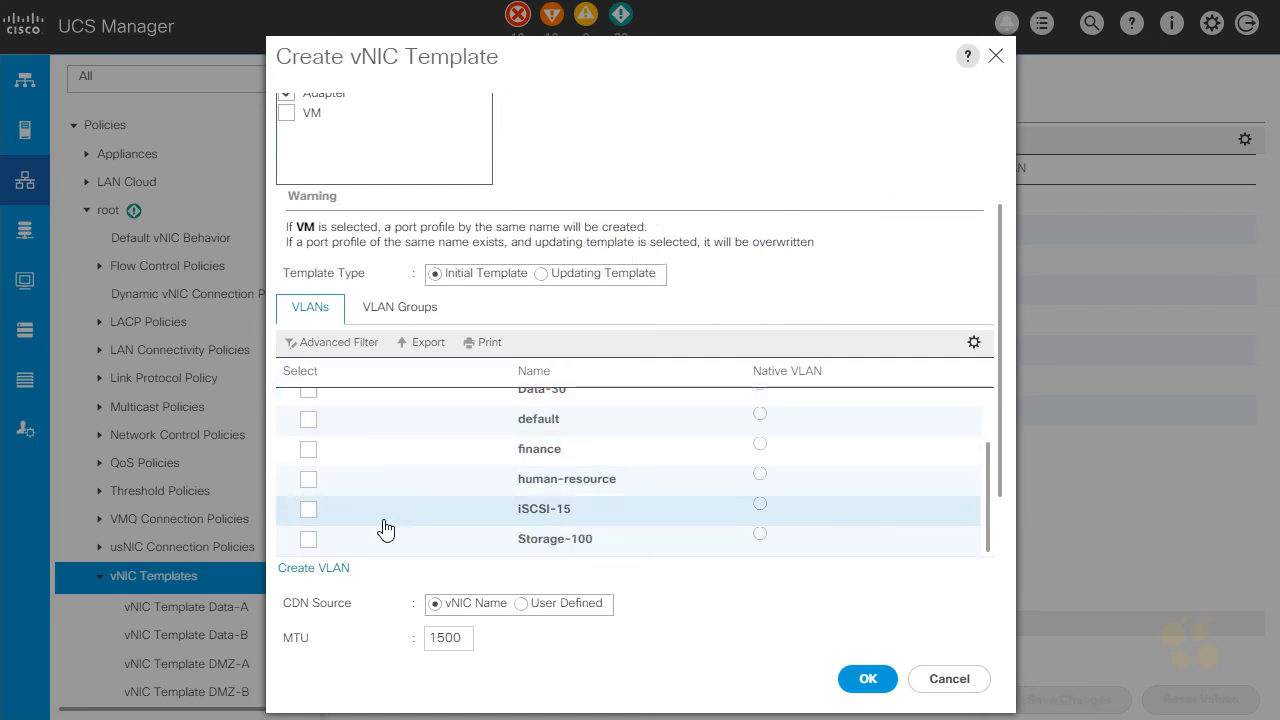
click(310, 509)
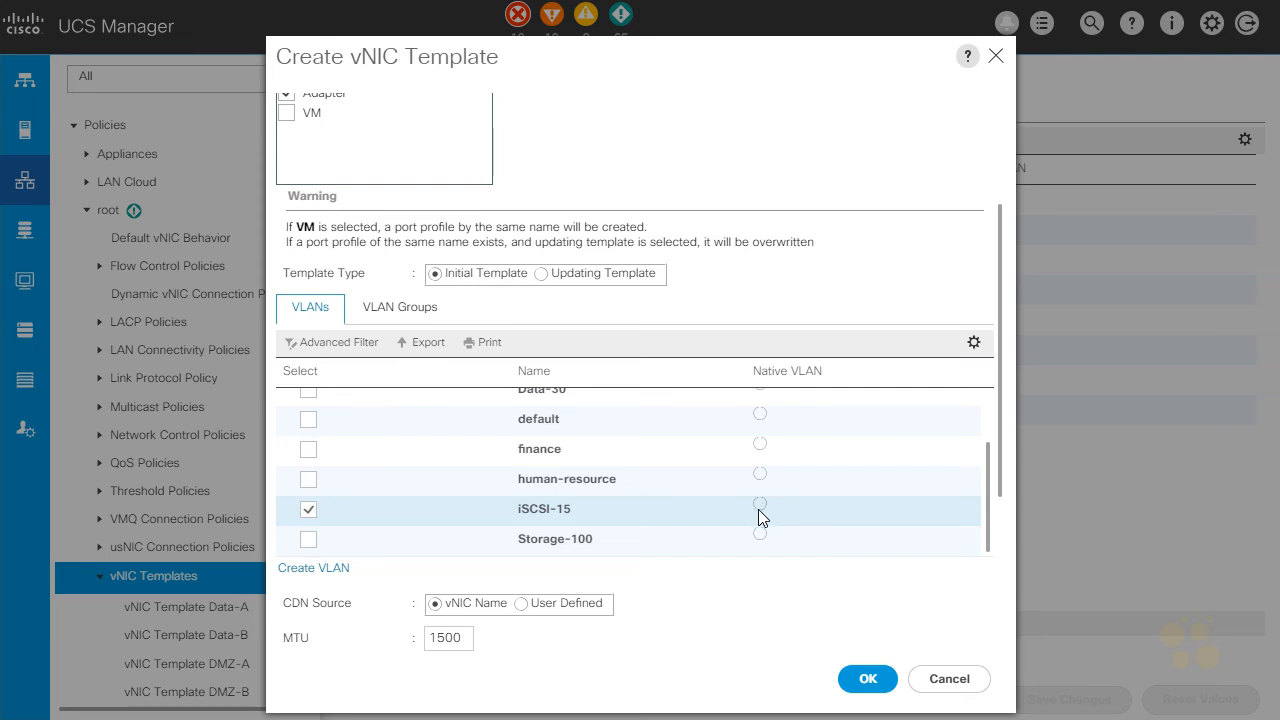
click(759, 508)
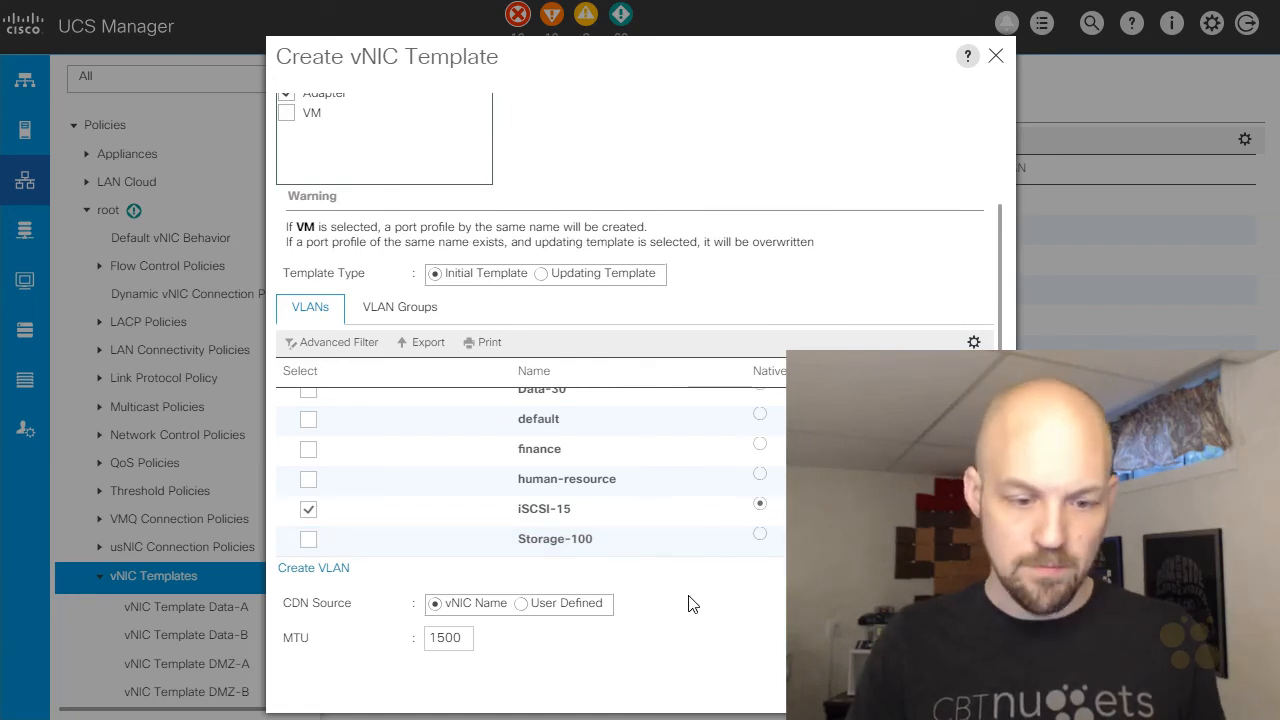
Try to set the template's MTU to 9216
scroll(688, 603, down, 1)
scroll(688, 603, down, 1)
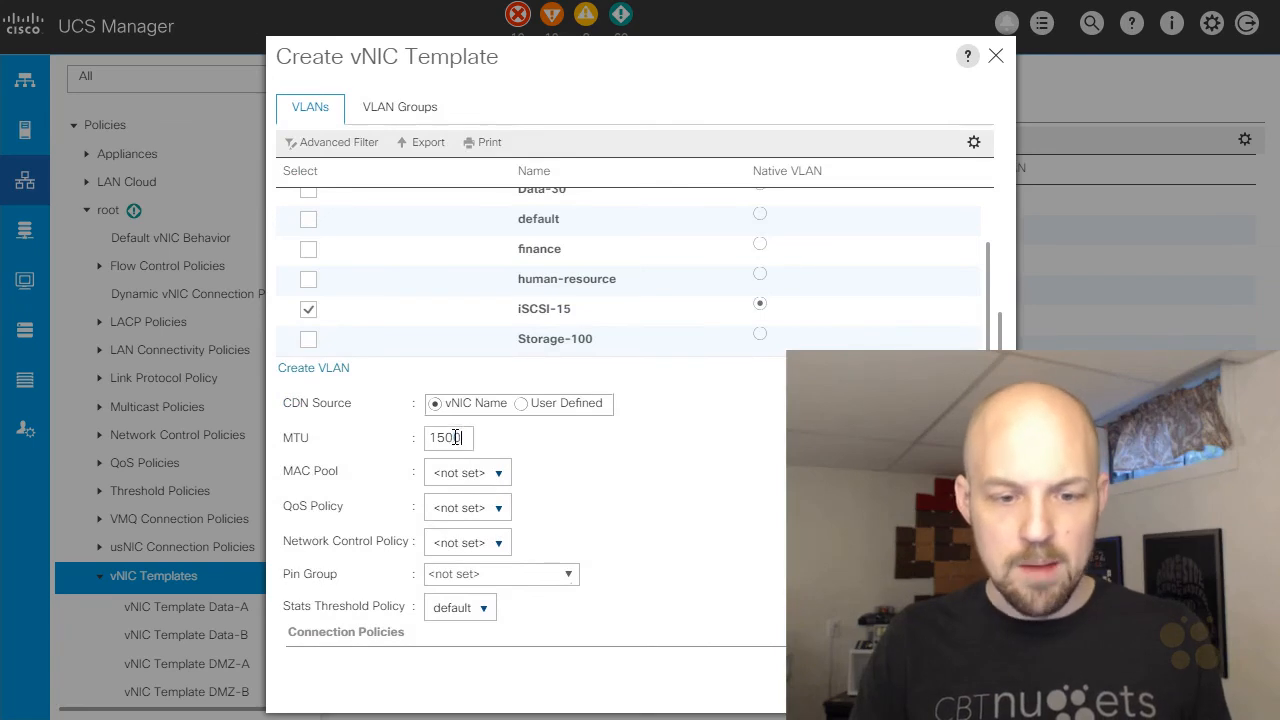
drag(463, 440, 422, 438)
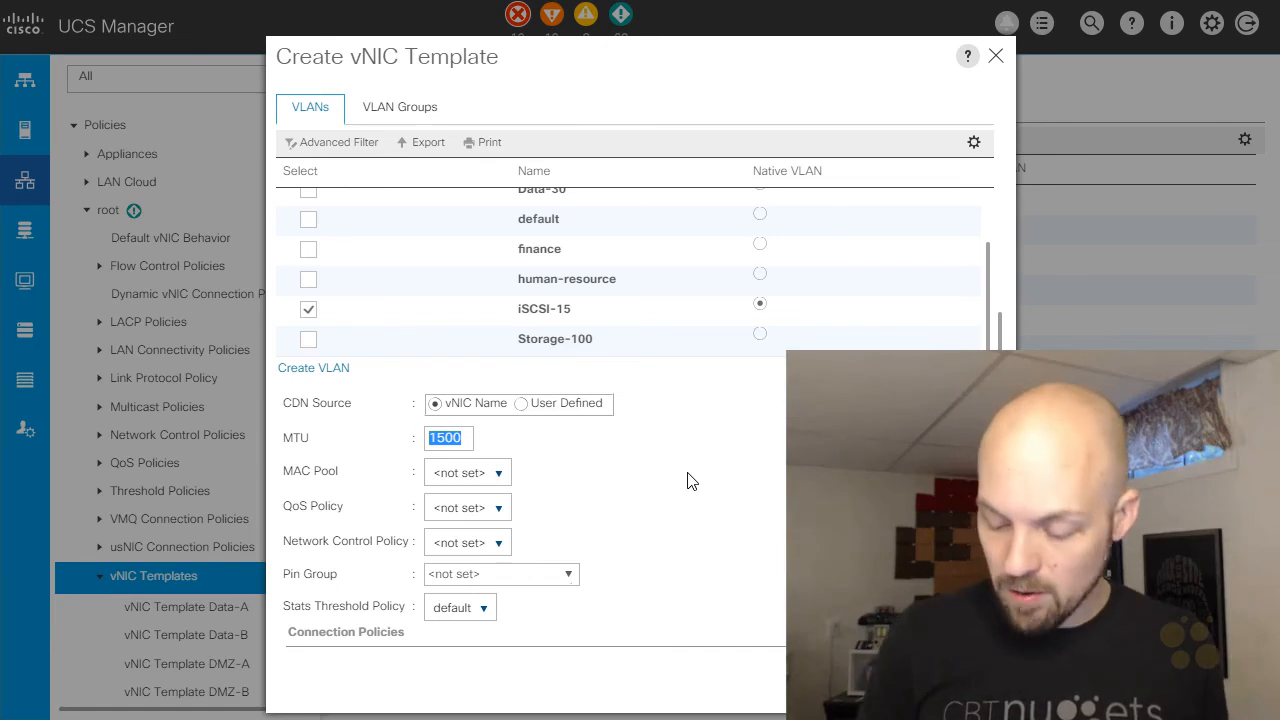
text(9216)
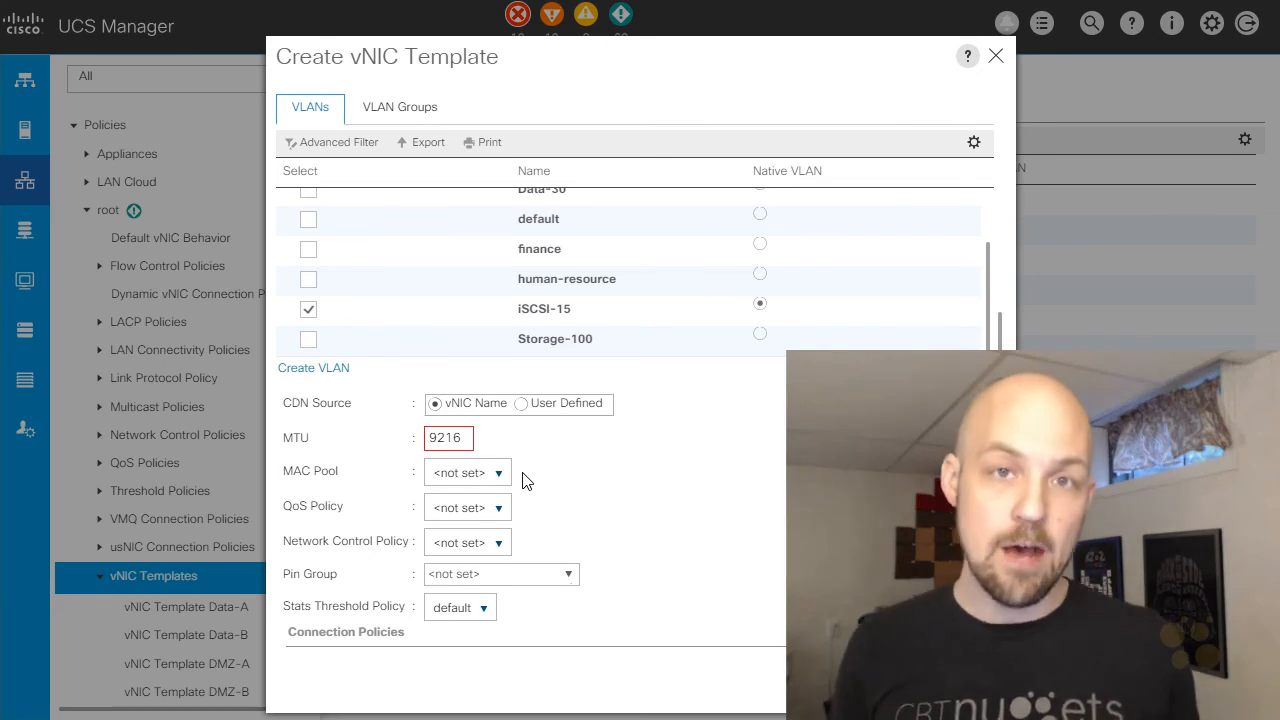
Set the template's MTU to 9000
double_click(461, 440)
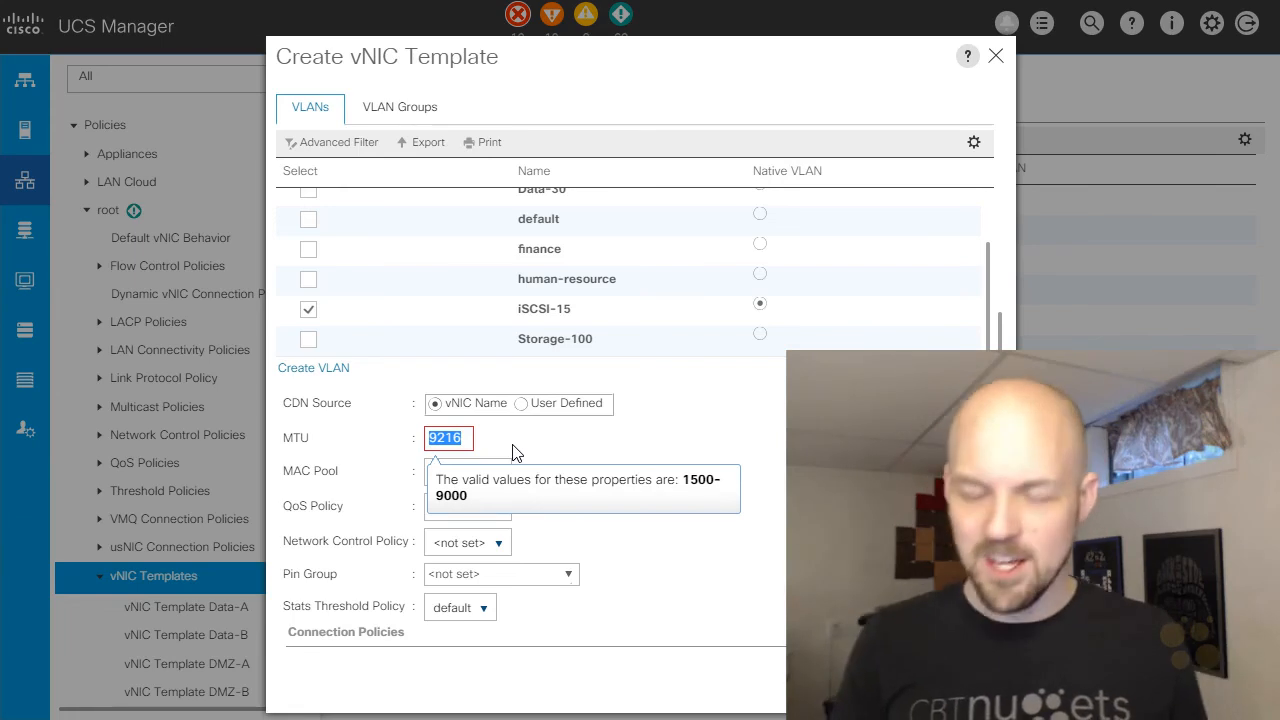
text(900)
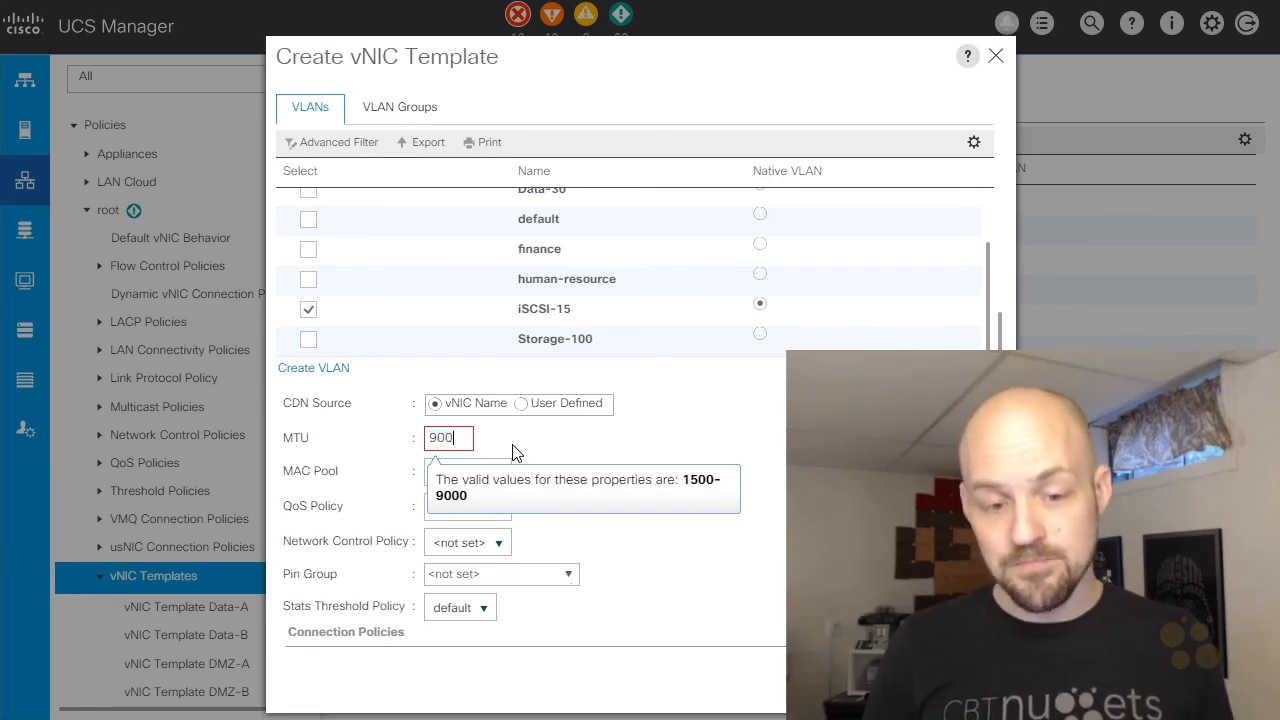
text(0)
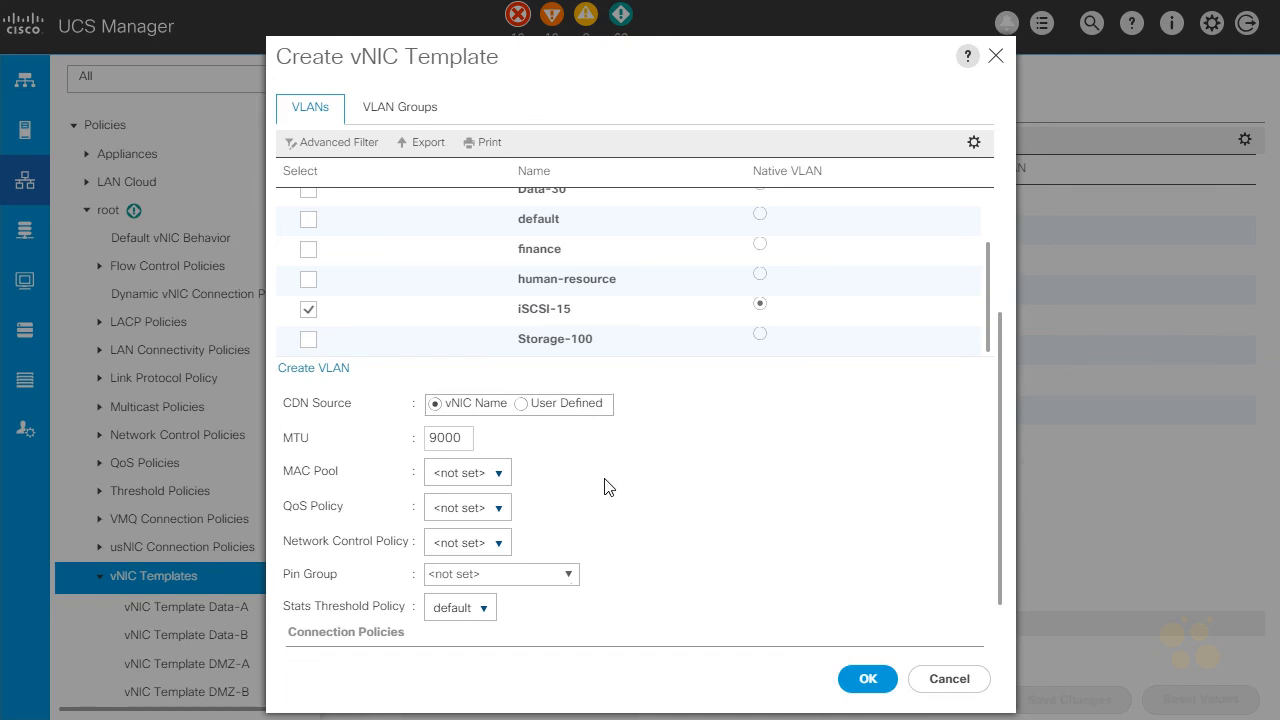
Assign the MAC-A pool and the QOS-iSCSI QoS policy to the template
click(489, 478)
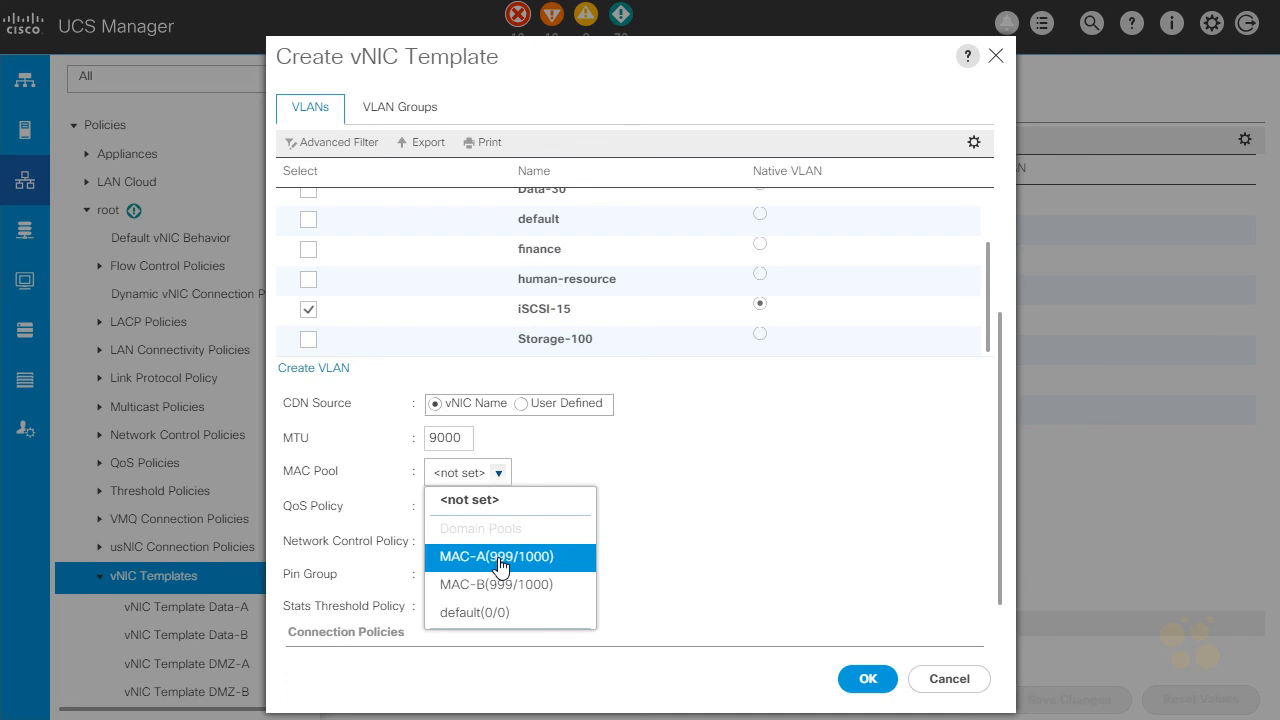
click(500, 566)
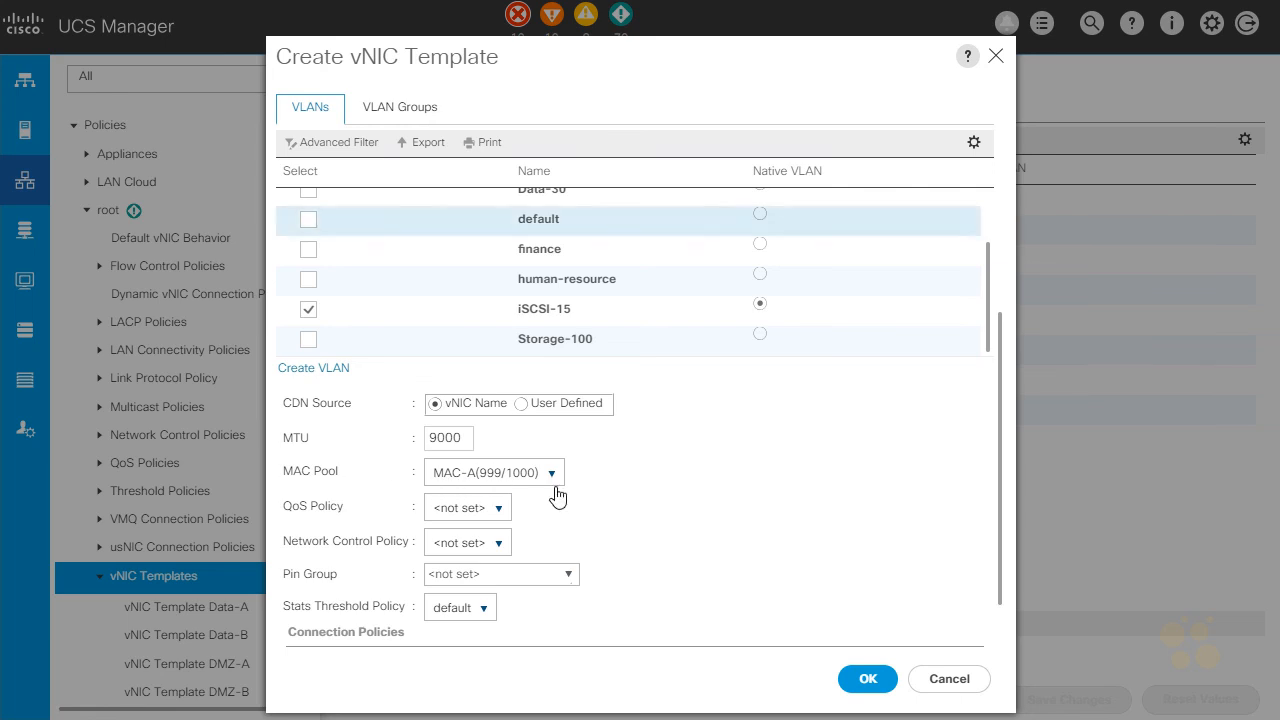
click(499, 514)
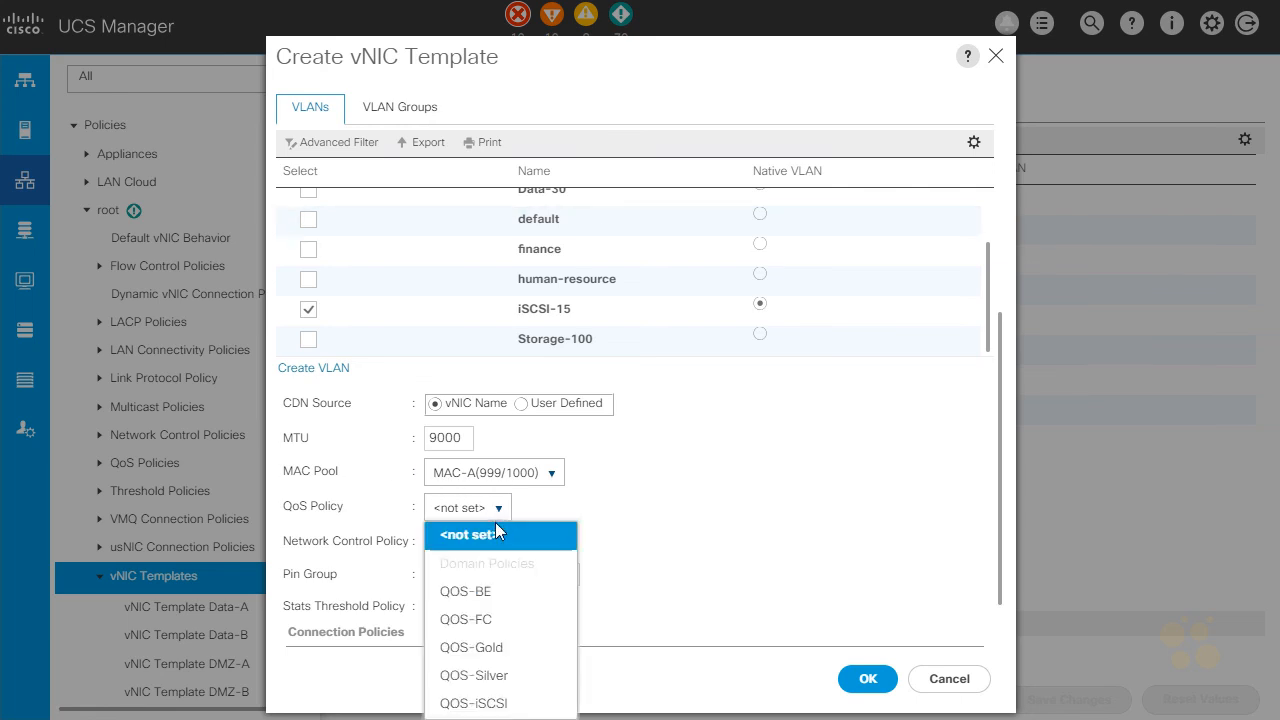
click(466, 706)
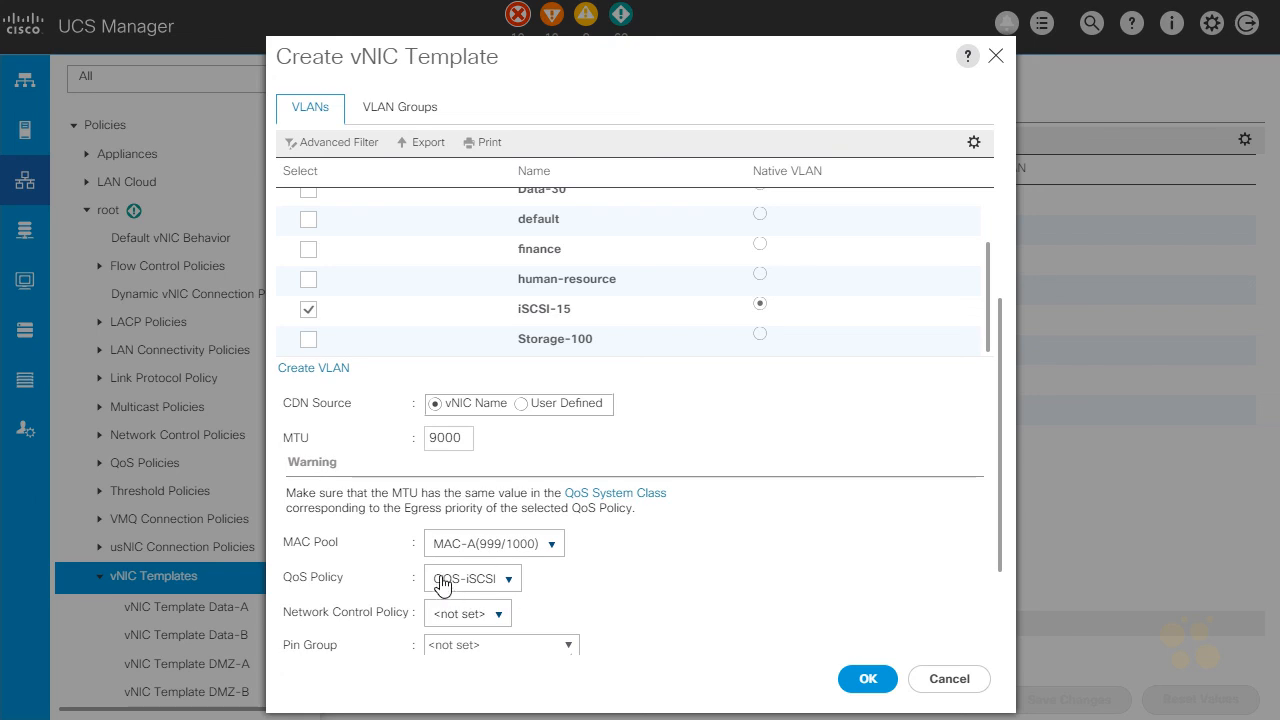
Create the iSCSI-A vNIC template with the entered settings
drag(464, 439, 436, 436)
click(686, 557)
click(868, 680)
click(731, 424)
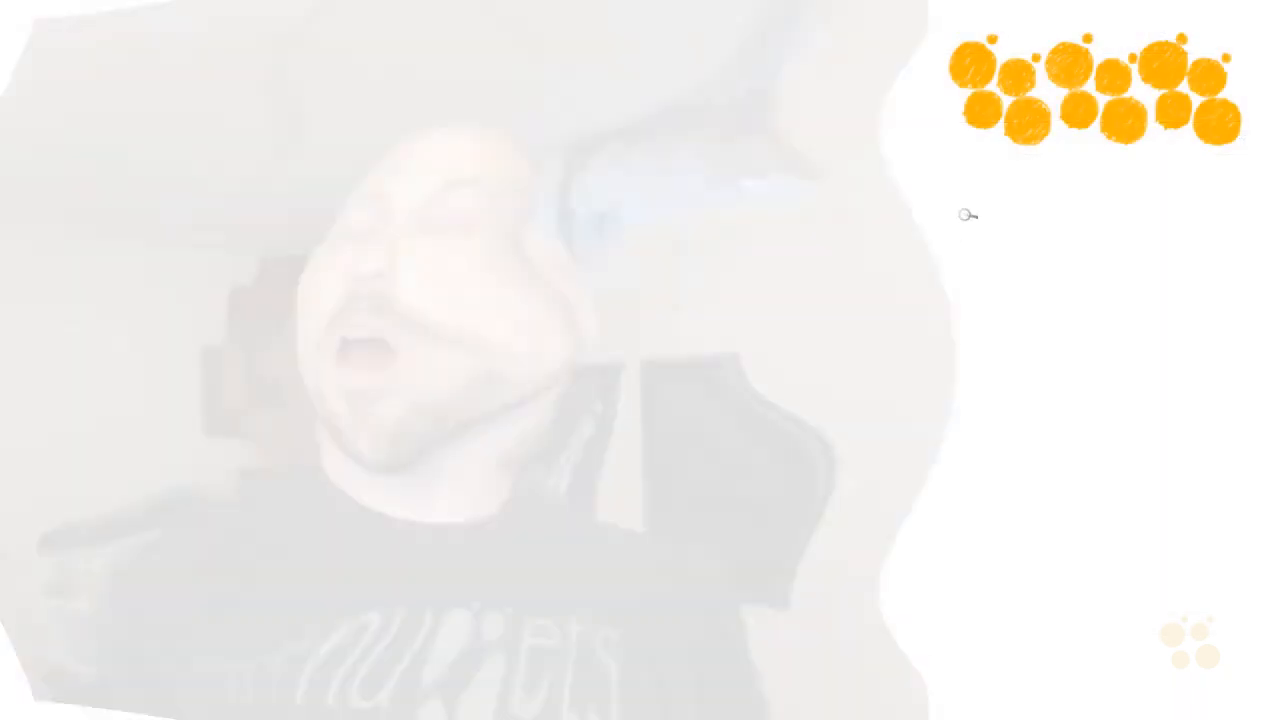
drag(962, 212, 979, 209)
mouse_move(984, 242)
mouse_down()
mouse_move(1014, 189)
mouse_move(1022, 230)
mouse_up()
drag(1050, 201, 1066, 236)
drag(1104, 193, 1101, 241)
drag(1112, 229, 1150, 237)
mouse_move(1153, 228)
mouse_down()
mouse_move(1151, 265)
mouse_move(1172, 236)
mouse_up()
drag(1188, 190, 1186, 240)
drag(1206, 220, 1205, 240)
drag(1215, 195, 1213, 240)
drag(1222, 230, 1245, 245)
drag(965, 303, 1020, 286)
drag(1028, 287, 1050, 322)
mouse_move(1055, 324)
mouse_down()
mouse_move(1080, 322)
mouse_move(1112, 286)
mouse_move(1140, 304)
mouse_up()
drag(1129, 295, 1128, 320)
mouse_move(1170, 292)
mouse_down()
mouse_move(1188, 328)
mouse_move(1210, 312)
mouse_move(1222, 338)
mouse_up()
mouse_move(1046, 358)
mouse_down()
mouse_move(1032, 400)
mouse_move(1068, 390)
mouse_up()
drag(1074, 360, 1078, 398)
mouse_move(1090, 360)
mouse_down()
mouse_move(1094, 398)
mouse_move(1102, 374)
mouse_up()
drag(1110, 380, 1112, 398)
mouse_move(1120, 398)
mouse_down()
mouse_move(1153, 378)
mouse_move(1160, 412)
mouse_up()
drag(1190, 365, 1178, 398)
mouse_move(1048, 408)
mouse_down()
mouse_move(1042, 470)
mouse_move(1088, 462)
mouse_up()
drag(1093, 420, 1140, 425)
drag(1138, 405, 1128, 485)
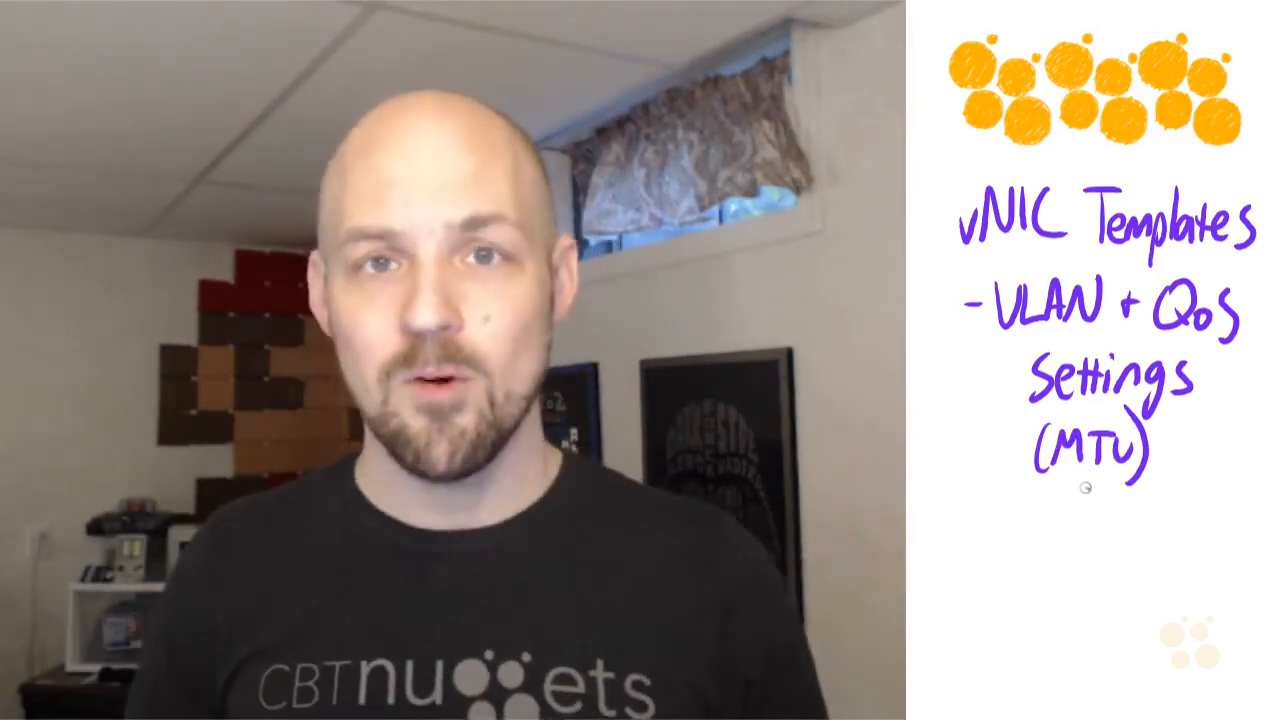
drag(964, 516, 984, 514)
mouse_move(1004, 512)
mouse_down()
mouse_move(998, 548)
mouse_move(1030, 490)
mouse_up()
drag(1036, 522, 1052, 540)
drag(1056, 494, 1068, 546)
drag(1090, 522, 1118, 520)
drag(1124, 534, 1160, 518)
drag(968, 612, 1032, 588)
mouse_move(1012, 592)
mouse_down()
mouse_move(1040, 636)
mouse_move(1082, 636)
mouse_up()
drag(1068, 608, 1098, 656)
drag(1100, 578, 1110, 636)
drag(1112, 612, 1142, 636)
mouse_move(1142, 620)
mouse_down()
mouse_move(1170, 634)
mouse_move(1150, 648)
mouse_up()
drag(1130, 650, 1126, 704)
mouse_move(1136, 672)
mouse_down()
mouse_move(1132, 716)
mouse_move(1188, 668)
mouse_up()
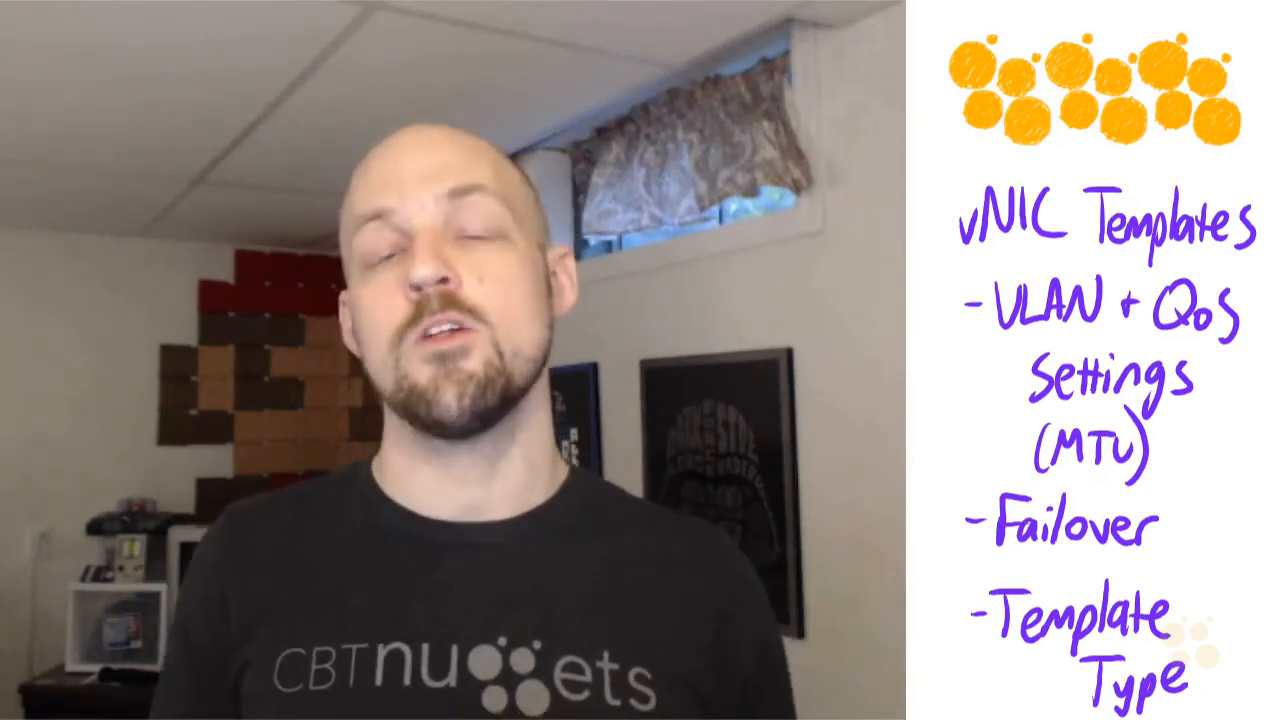